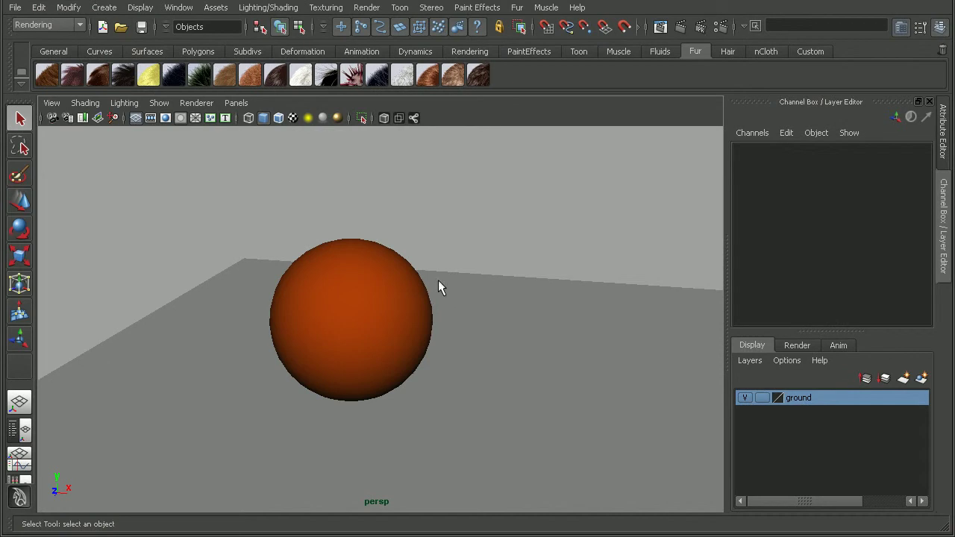
Step: Select the orange sphere and apply the Lion Mane preset from the Fur shelf
left_click(386, 292)
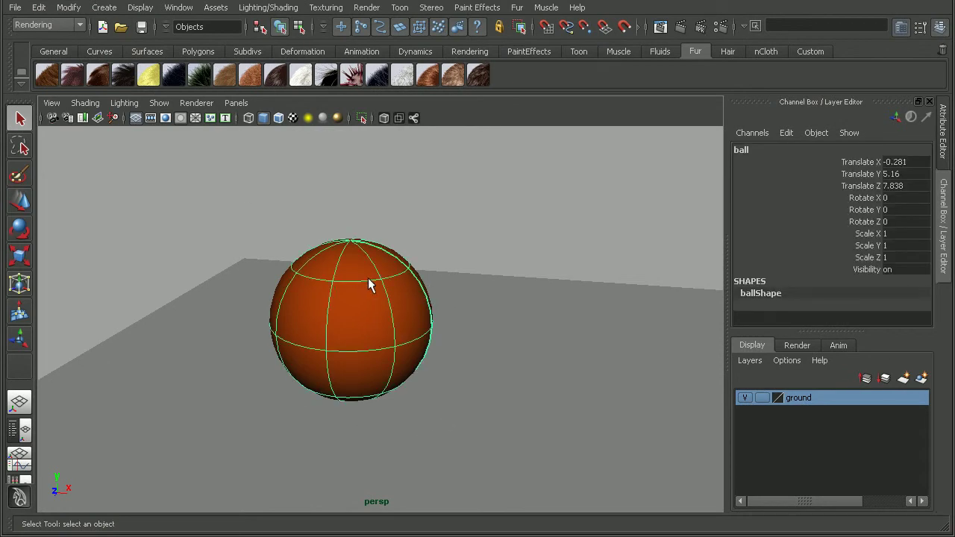
left_click(230, 76)
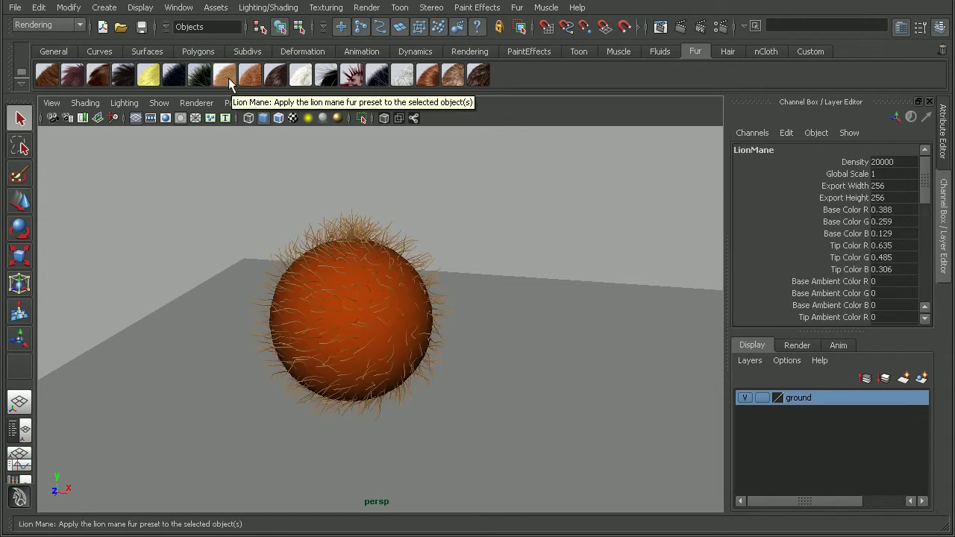
Step: Render the current frame in Maya Software to preview the brown fur on the ball
left_click(680, 27)
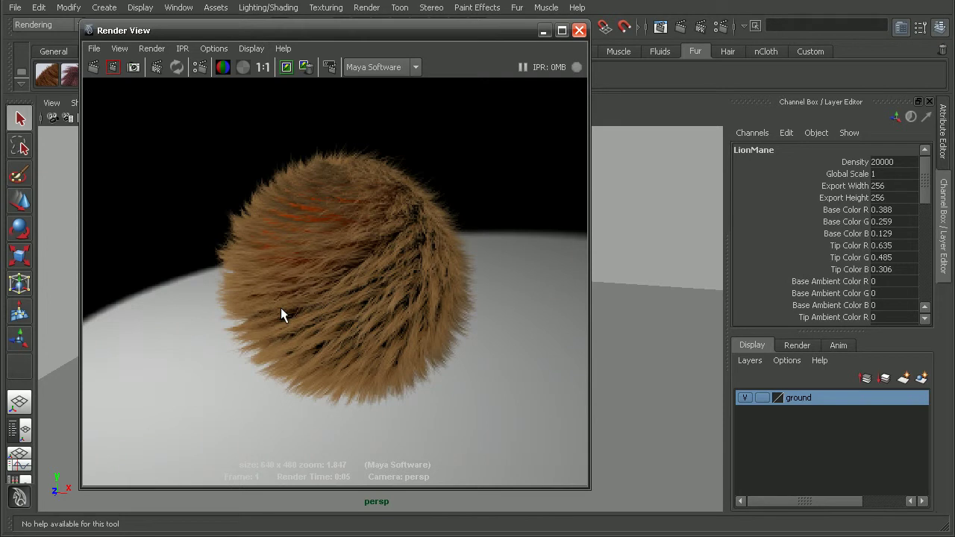
Step: Re-render in mental ray, then zoom in and compare the fur against the Maya Software image
left_click(384, 68)
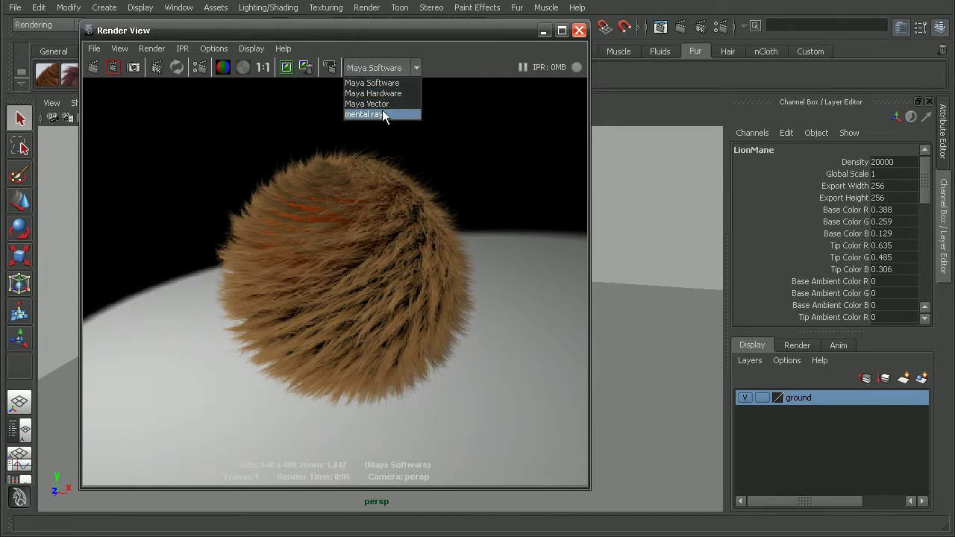
left_click(376, 115)
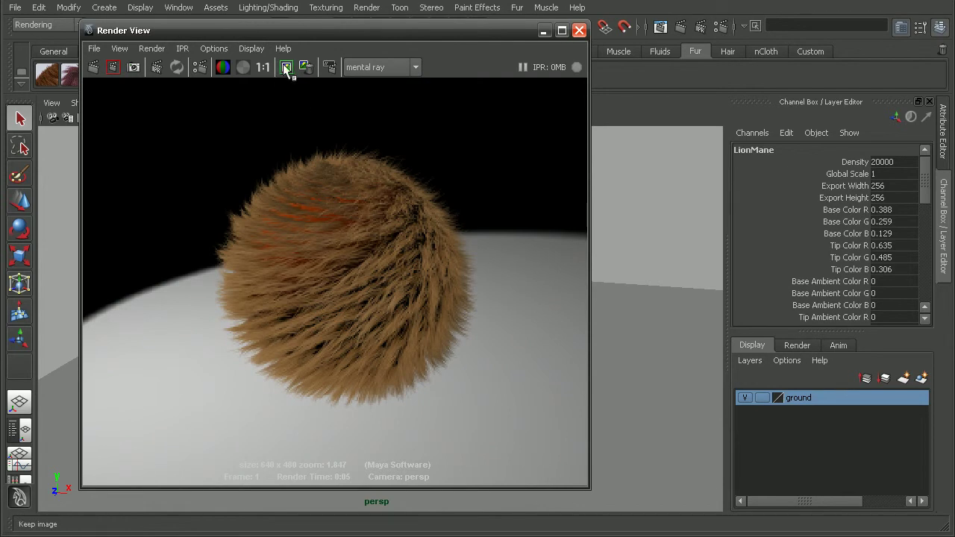
left_click(98, 65)
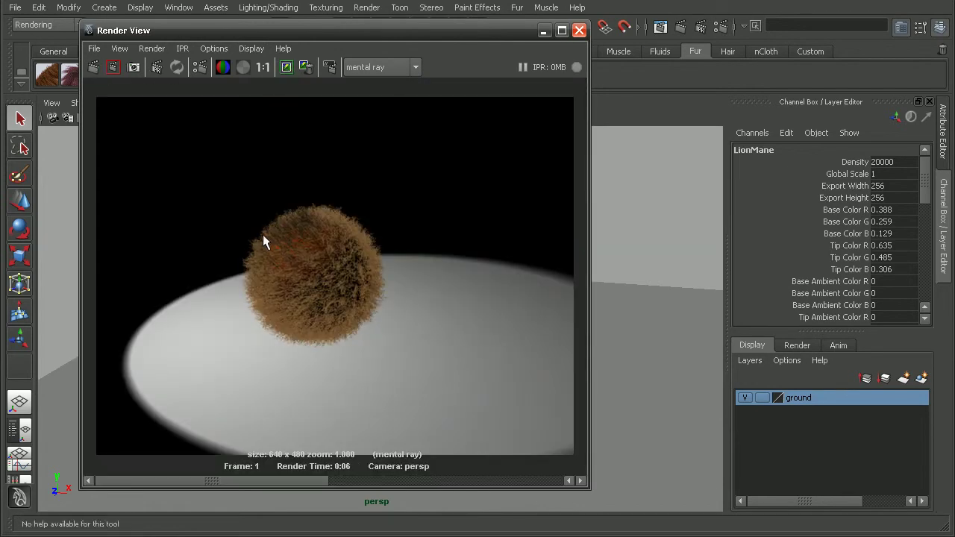
mouse_move(263, 234)
right_mouse_down("alt")
mouse_move(507, 229)
mouse_move(378, 185)
right_mouse_up("alt")
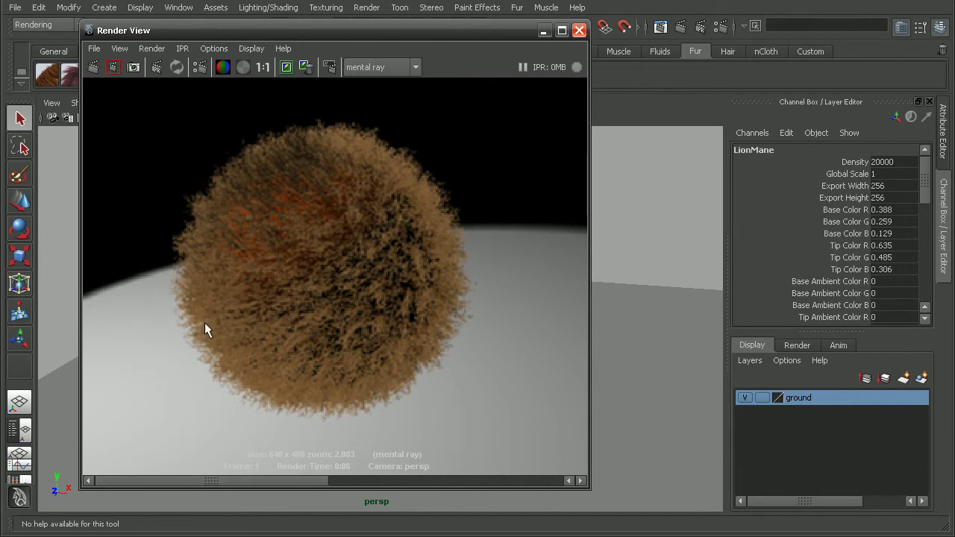
left_click_drag(293, 483, 459, 481)
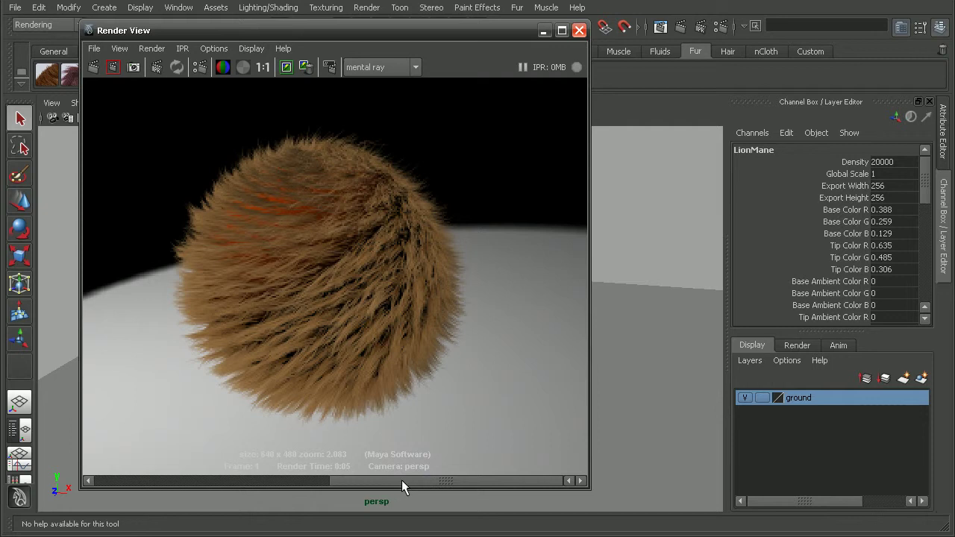
left_click_drag(402, 480, 205, 482)
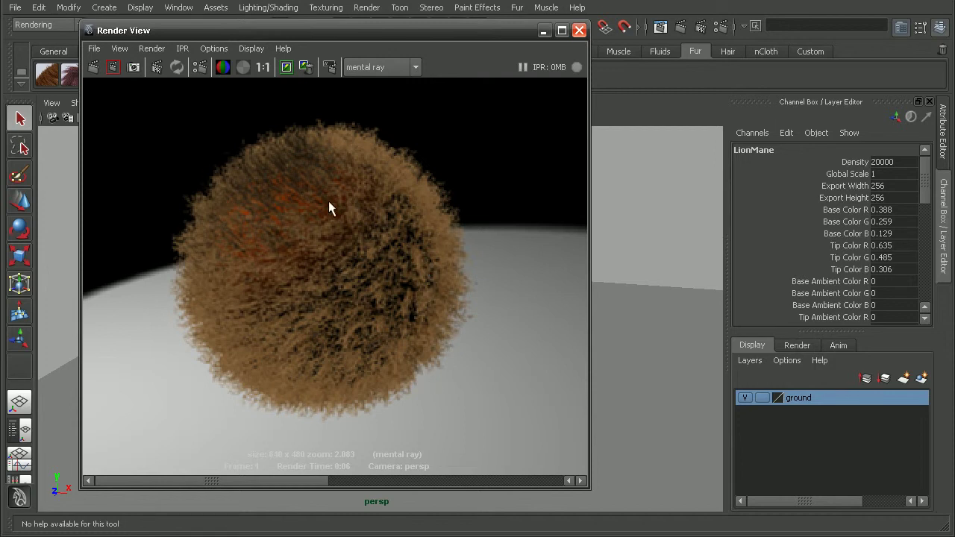
Step: Close Render View and show the defaultFurGlobals tab via Fur > Fur Render Settings
left_click(580, 30)
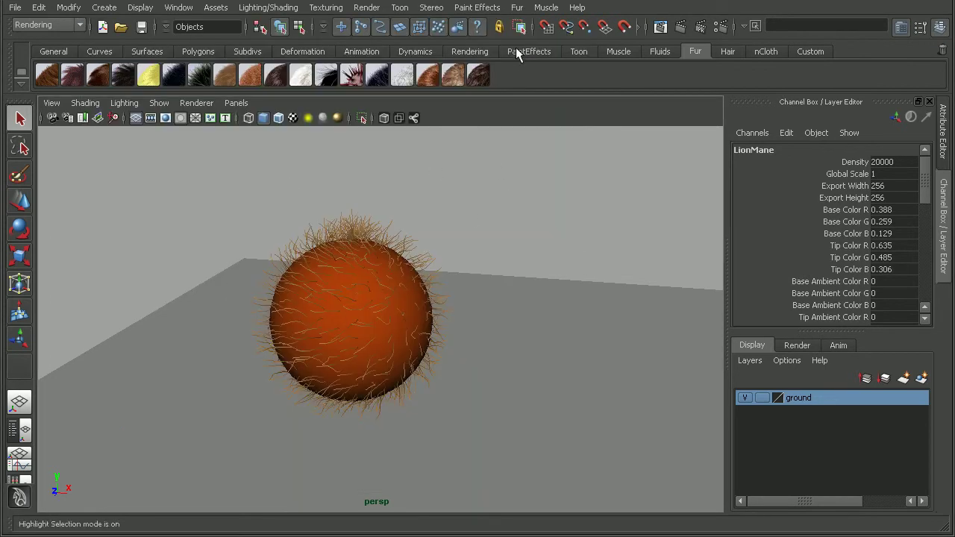
left_click(518, 7)
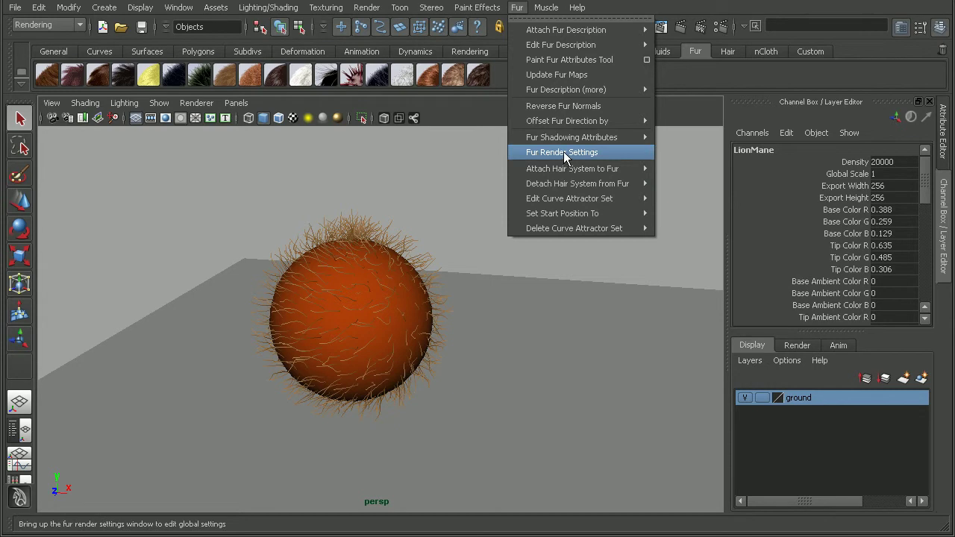
left_click(505, 141)
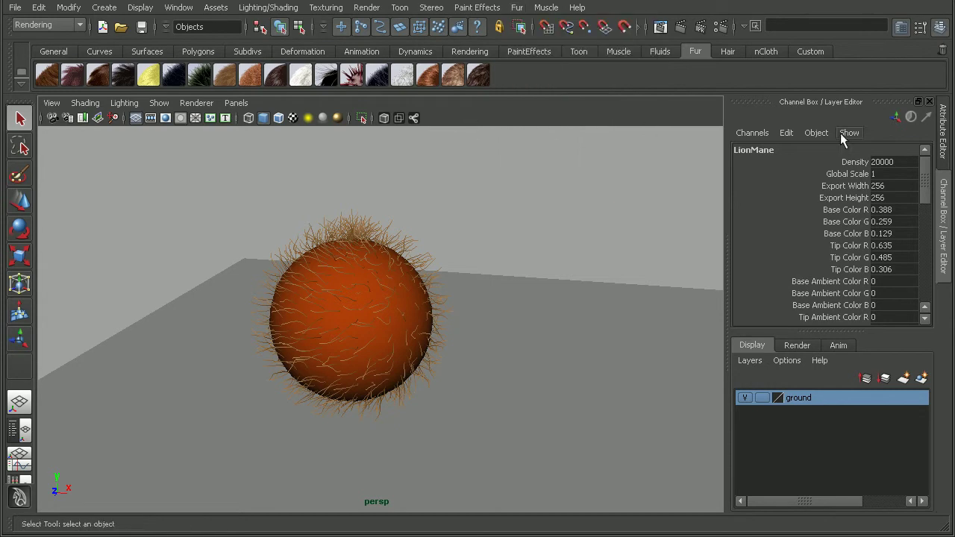
left_click(944, 149)
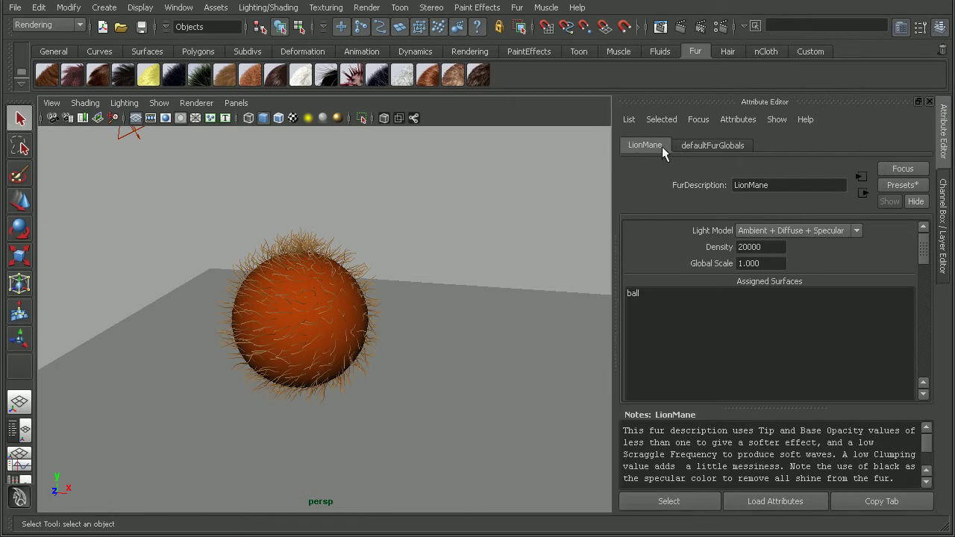
left_click(710, 147)
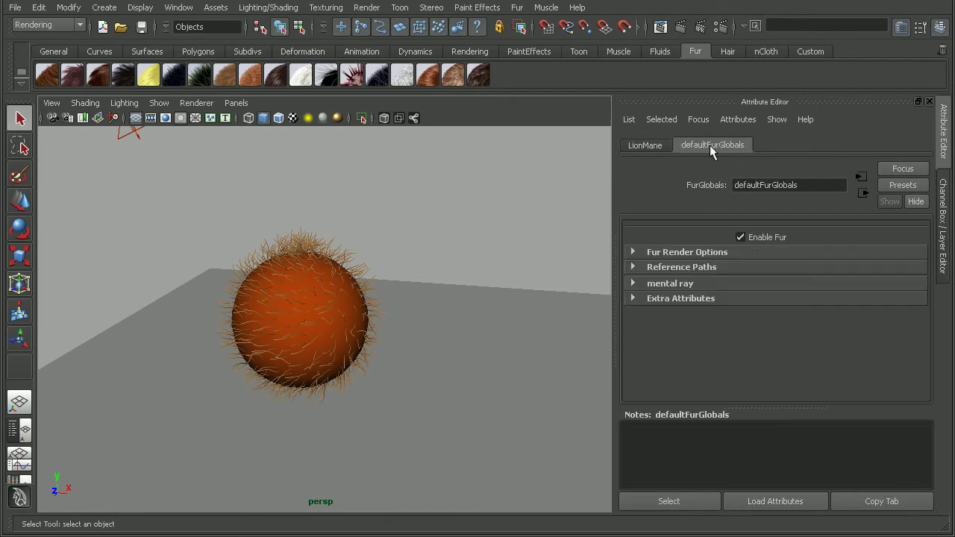
left_click(516, 8)
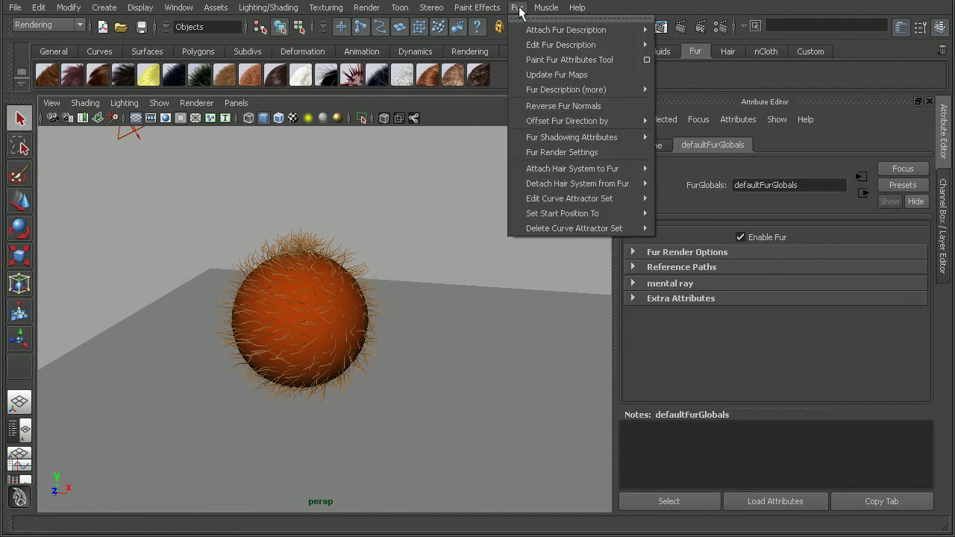
left_click(565, 151)
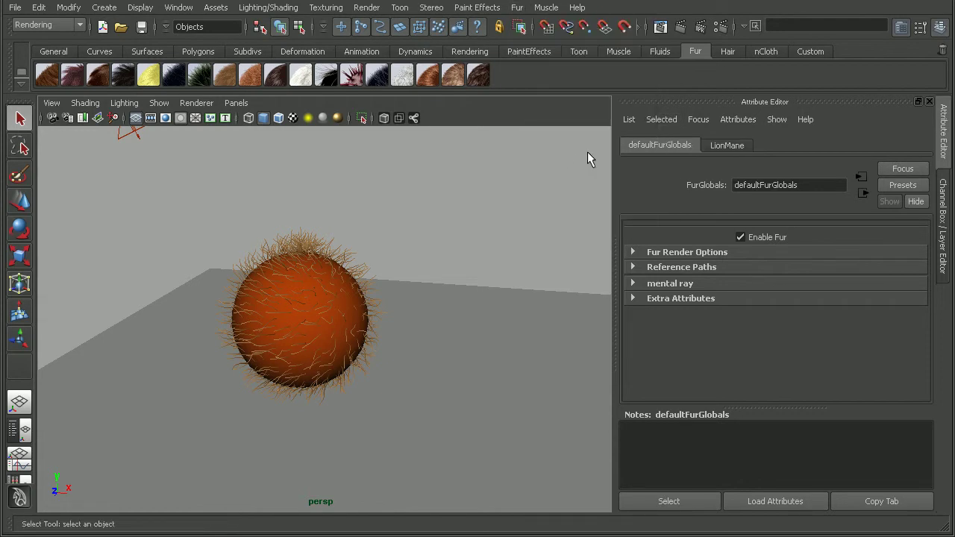
Step: In defaultFurGlobals' mental ray section, change Fur Shader from Hair Primitive to Volume and re-render
left_click(673, 283)
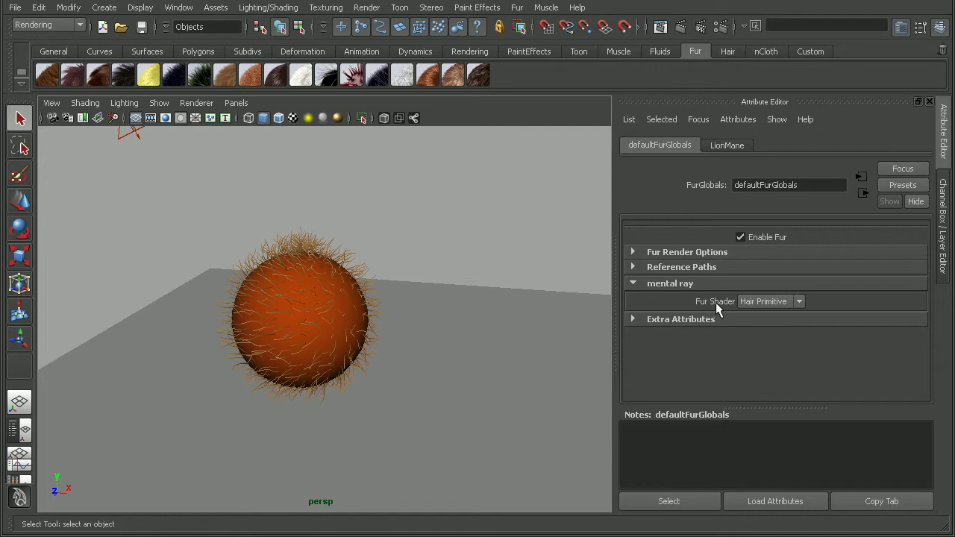
left_click(786, 302)
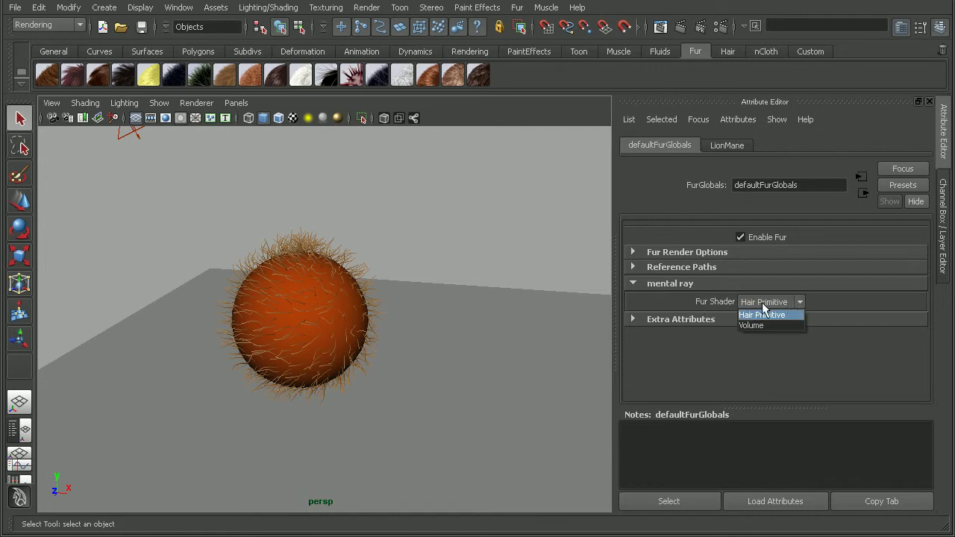
left_click(757, 326)
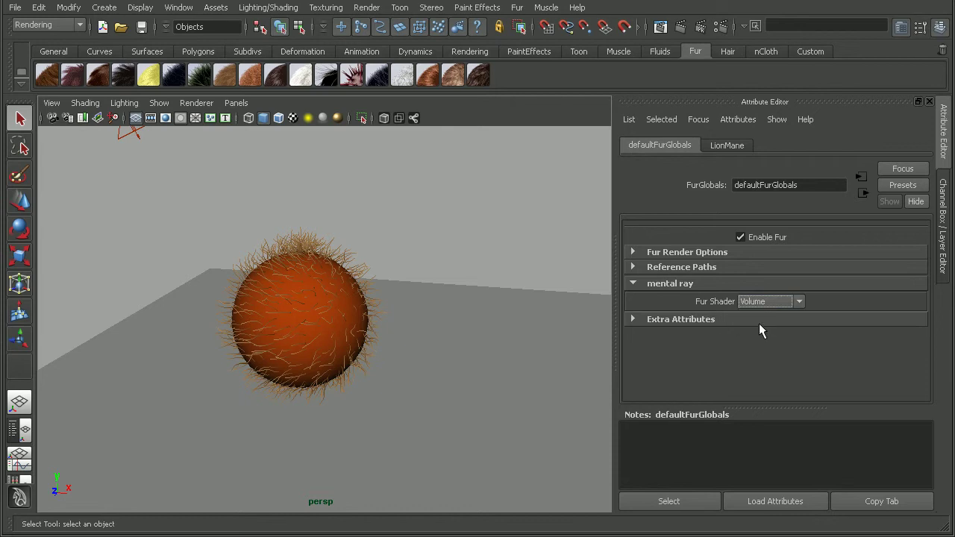
left_click(662, 30)
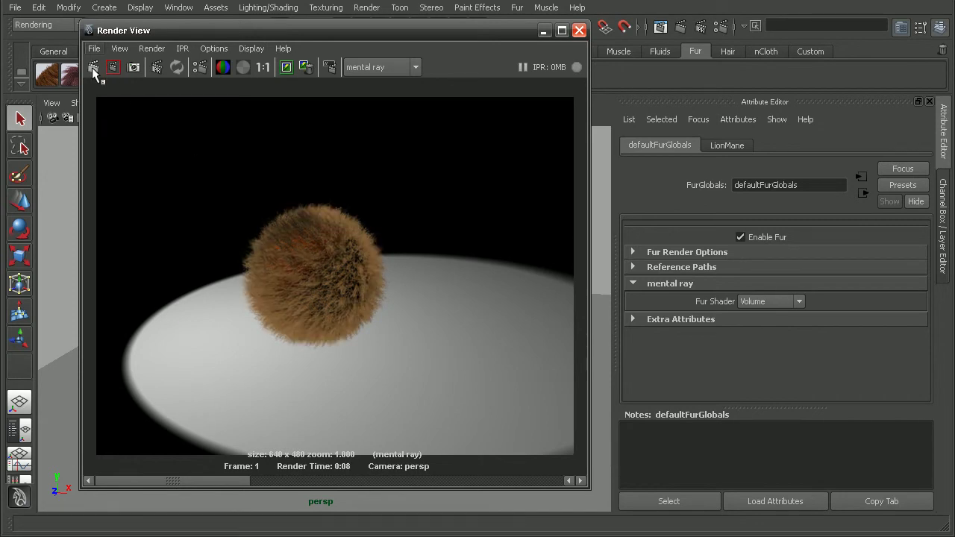
mouse_move(368, 265)
right_mouse_down("alt")
mouse_move(570, 262)
mouse_move(351, 156)
right_mouse_up("alt")
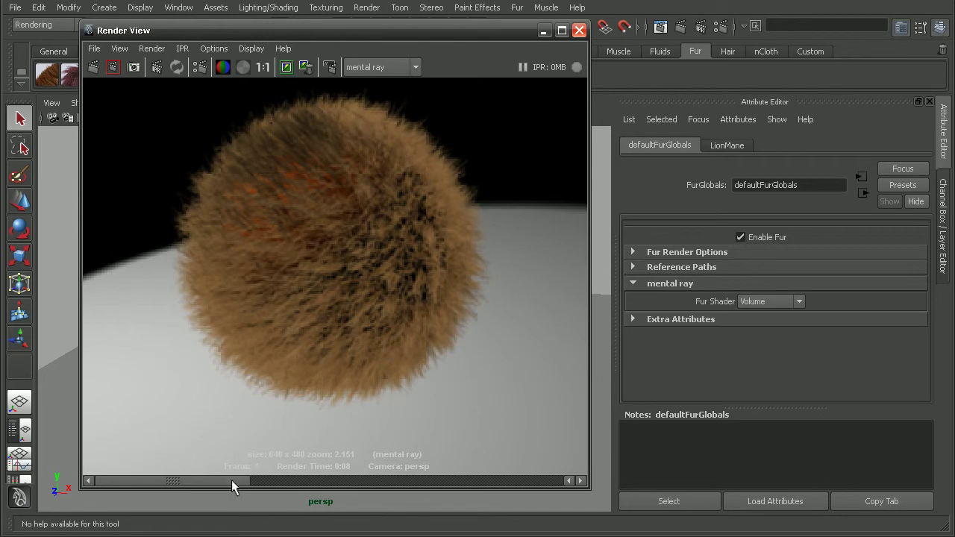
left_click_drag(231, 481, 401, 463)
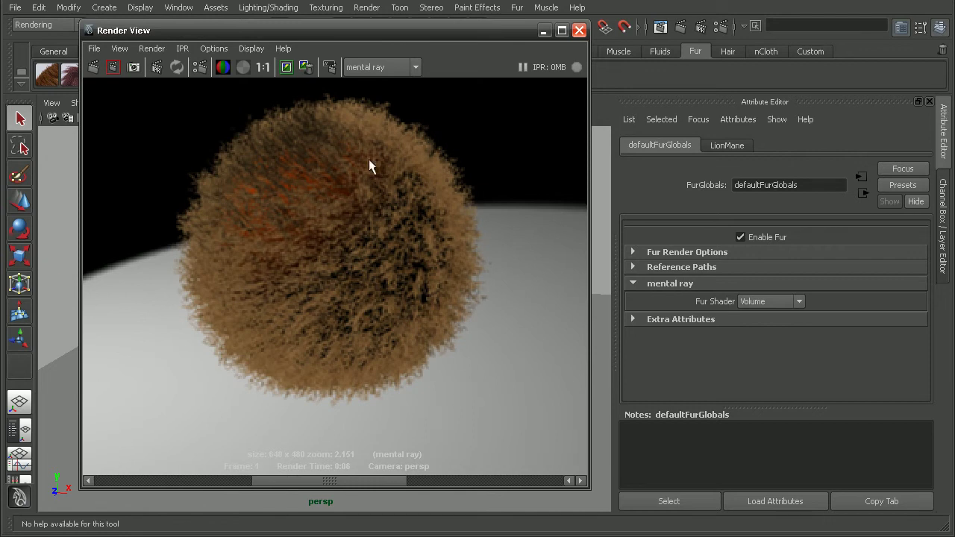
left_click_drag(344, 483, 179, 481)
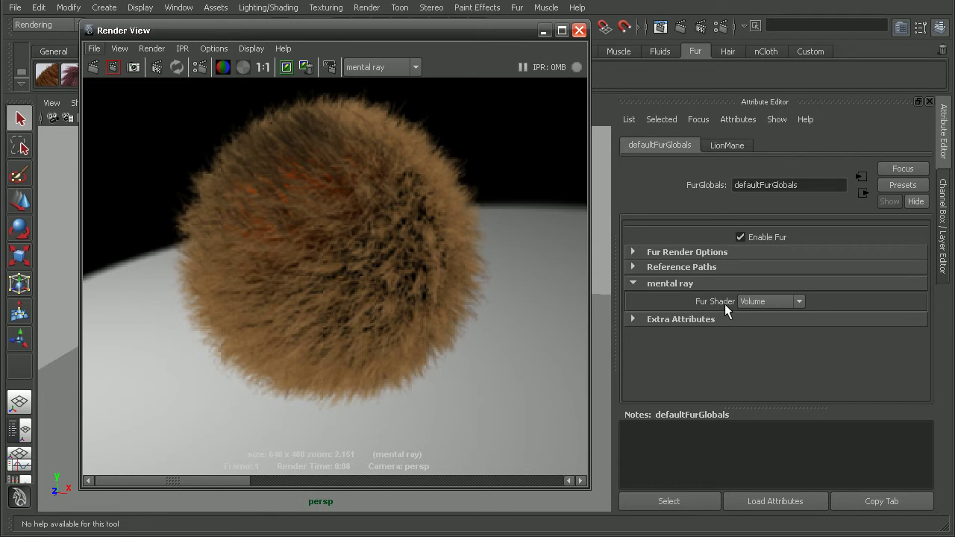
Step: Keep Fur Shader on Volume and scroll the LionMane tab down to its colour attributes
left_click(759, 301)
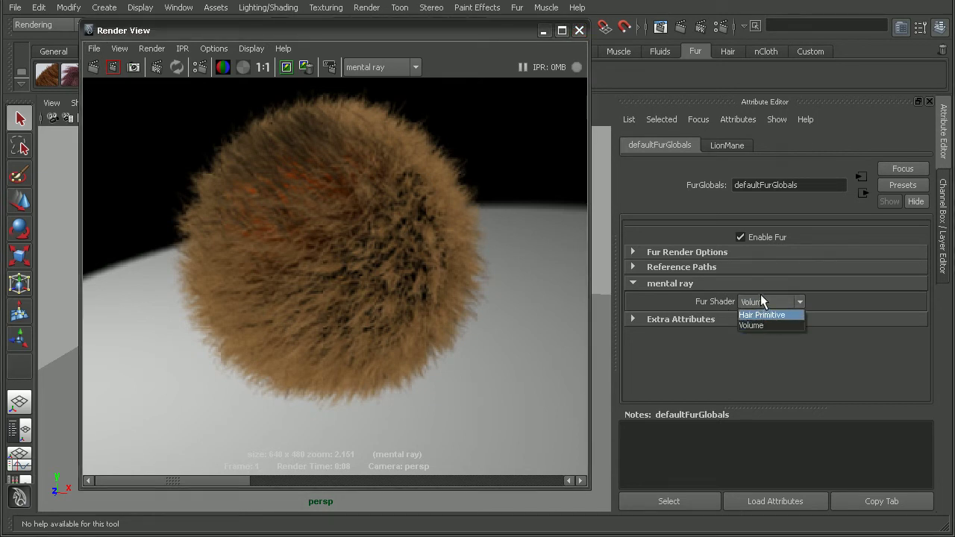
left_click(761, 296)
left_click(733, 147)
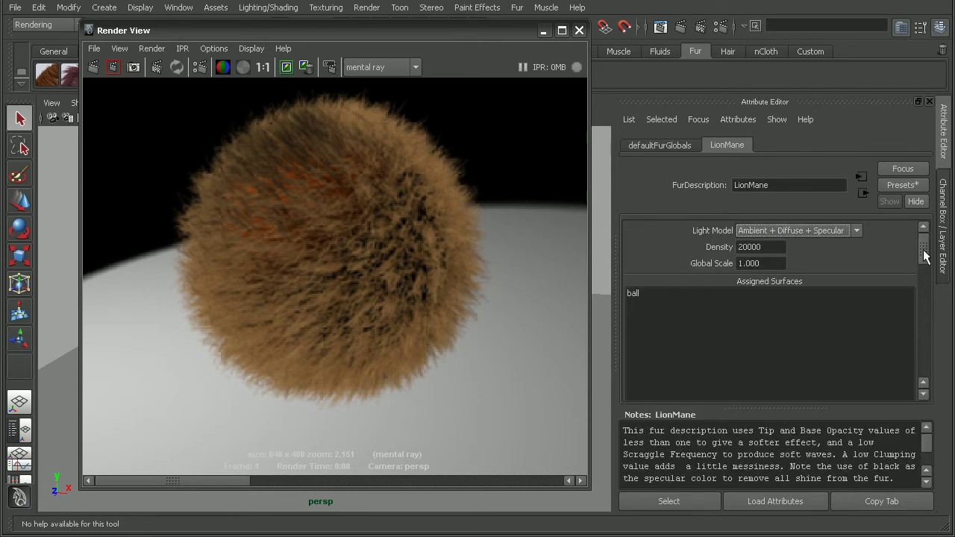
left_click_drag(923, 254, 923, 287)
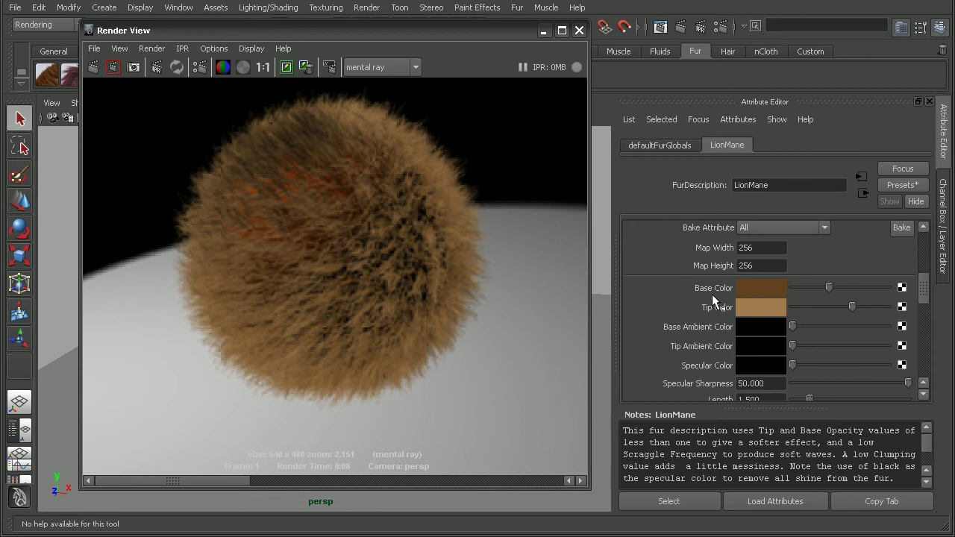